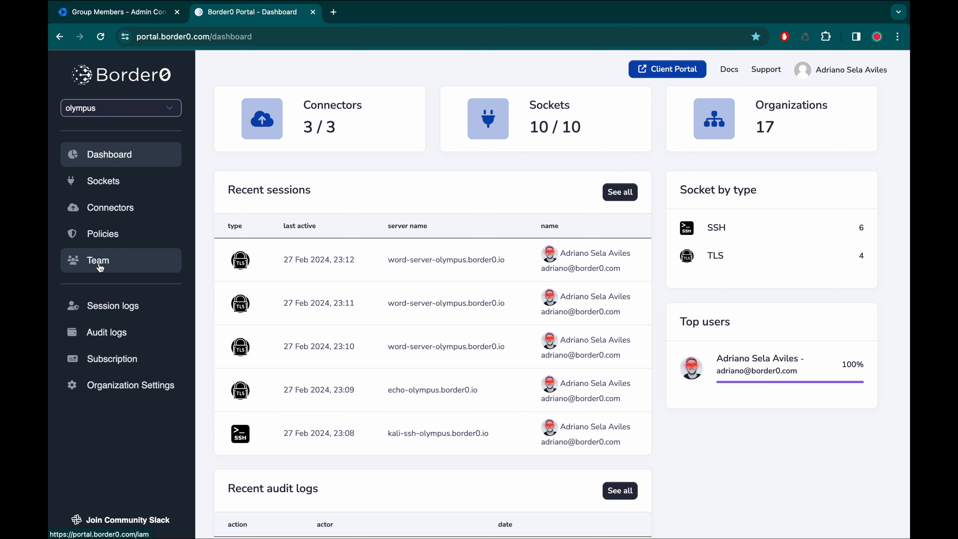
Start a new Google Directory service for the team and set its display name to "Google DS".
left_click(107, 266)
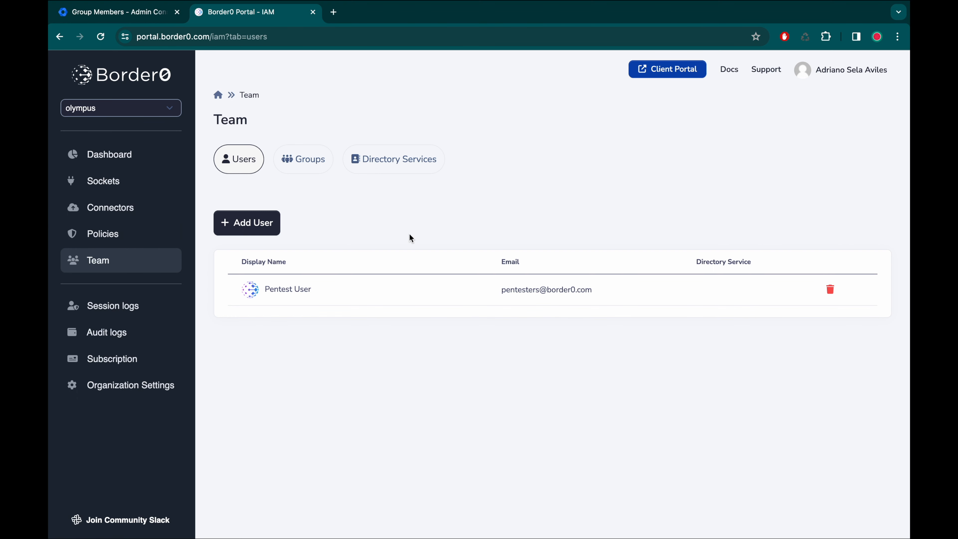
left_click(393, 170)
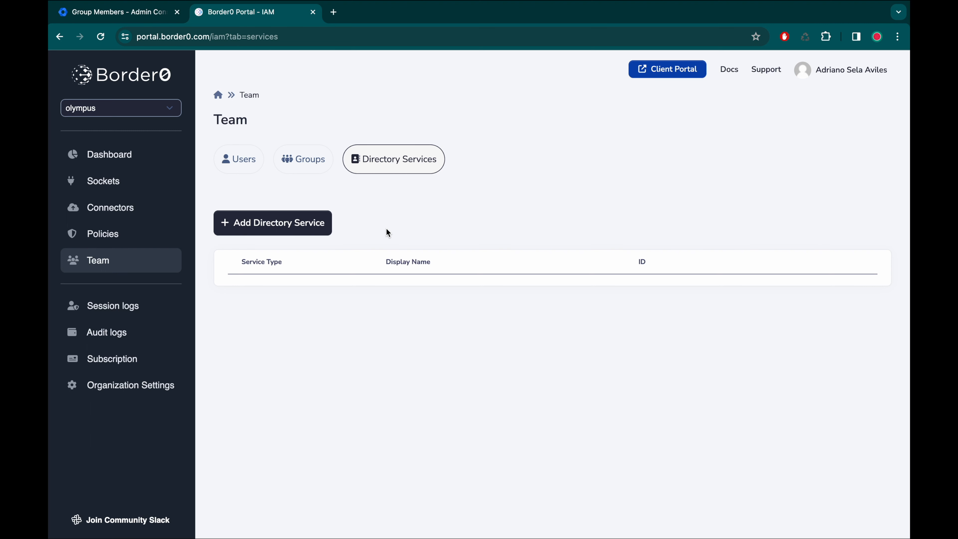
left_click(295, 227)
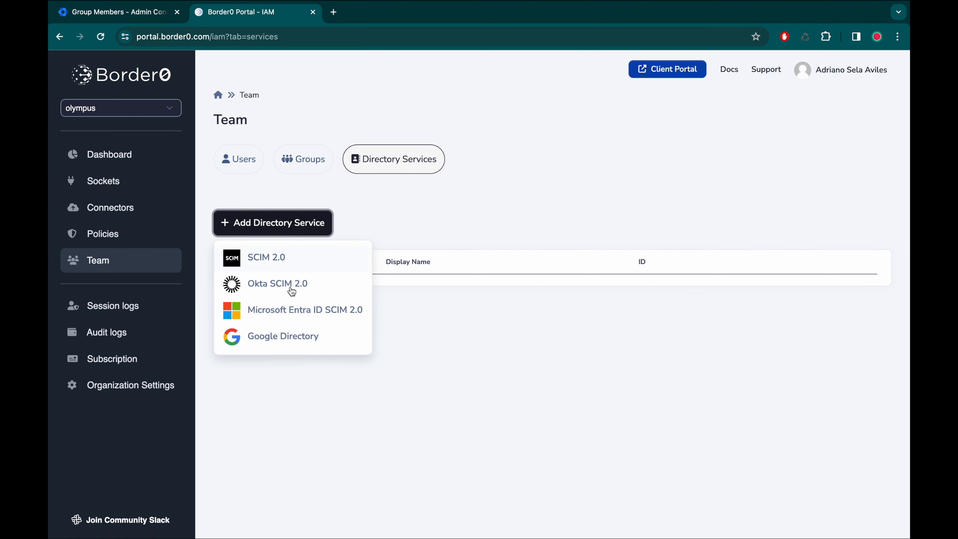
left_click(281, 336)
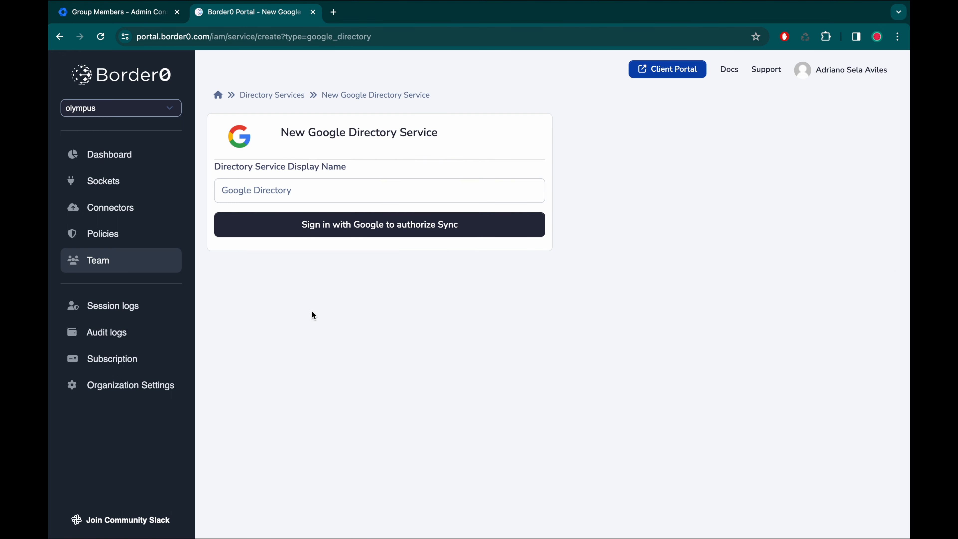
left_click_drag(319, 197, 222, 196)
type("Google DS")
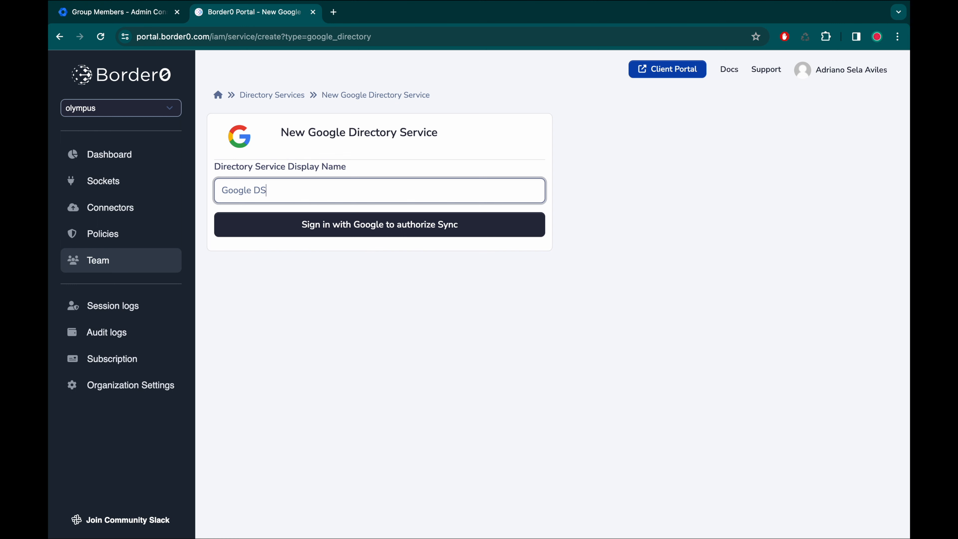
Authorize the directory sync with the border0.com Google account, allowing access to the domain's users, groups and group subscriptions.
left_click(263, 222)
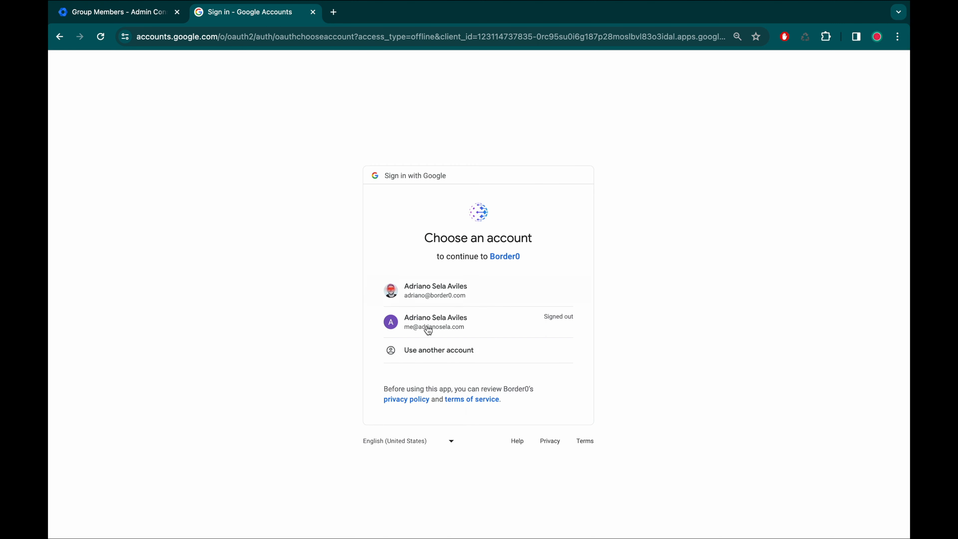
left_click(473, 289)
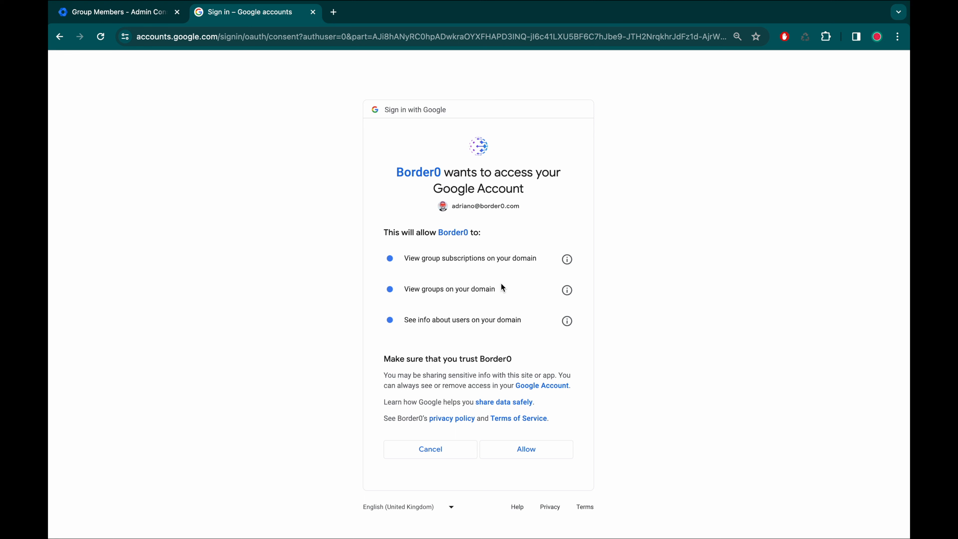
left_click(520, 449)
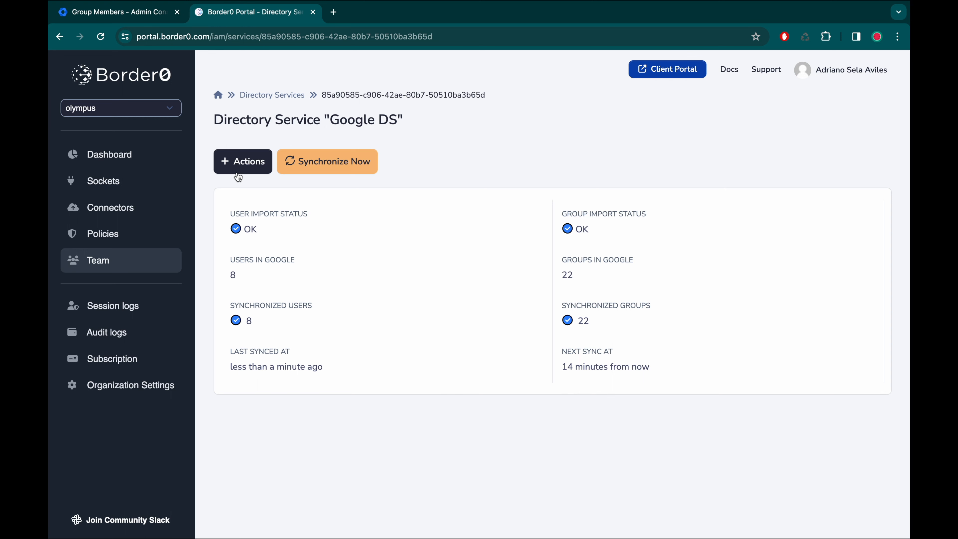
Edit the directory service to enable selective import of two users and the Demo and reinvent groups, and submit the changes.
left_click(243, 161)
left_click(251, 196)
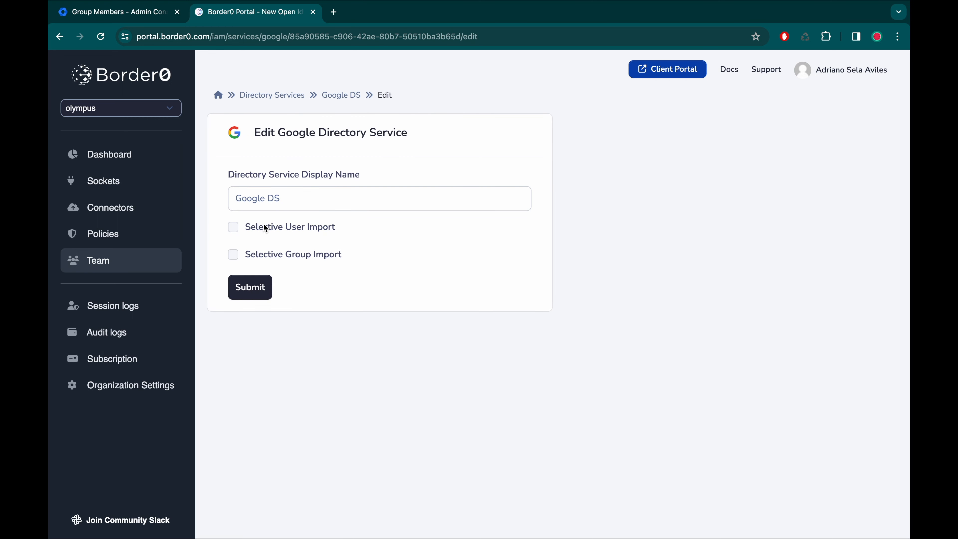
left_click(233, 227)
left_click(232, 254)
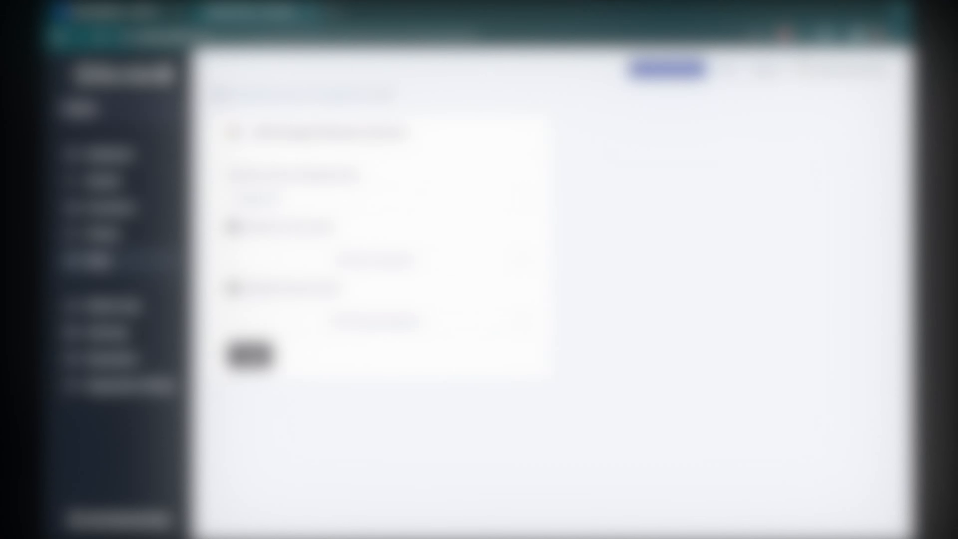
left_click(254, 357)
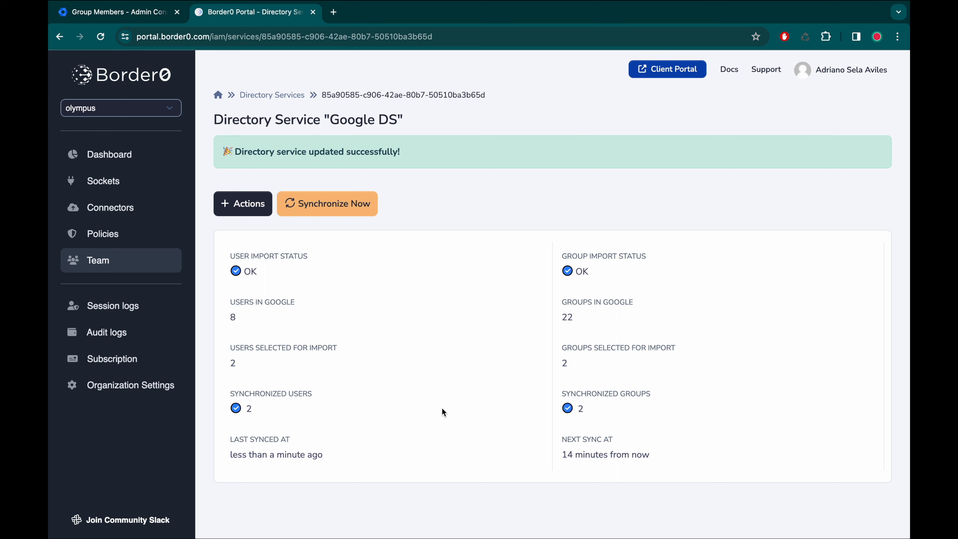
Check the directory service's last and next sync times and trigger an immediate synchronization.
left_click_drag(232, 454, 330, 457)
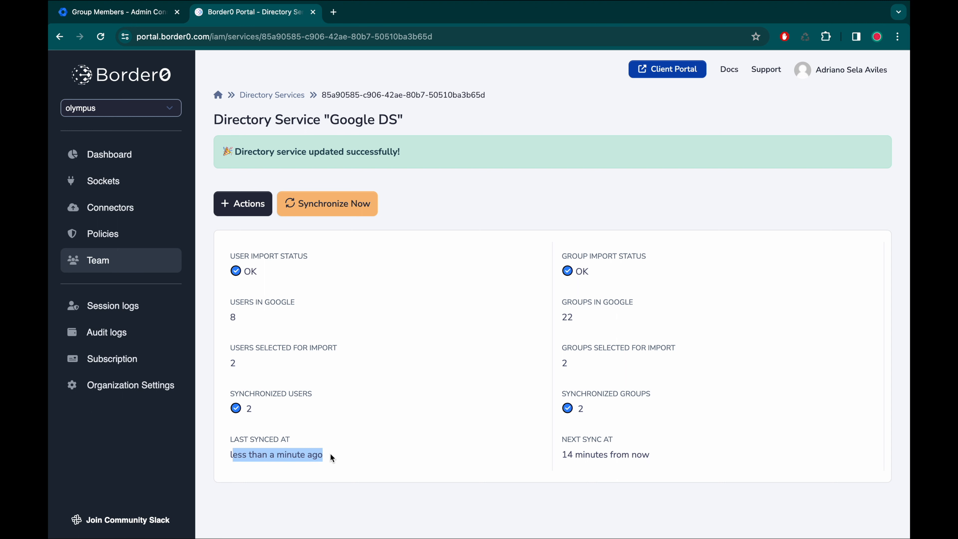
left_click_drag(568, 455, 652, 458)
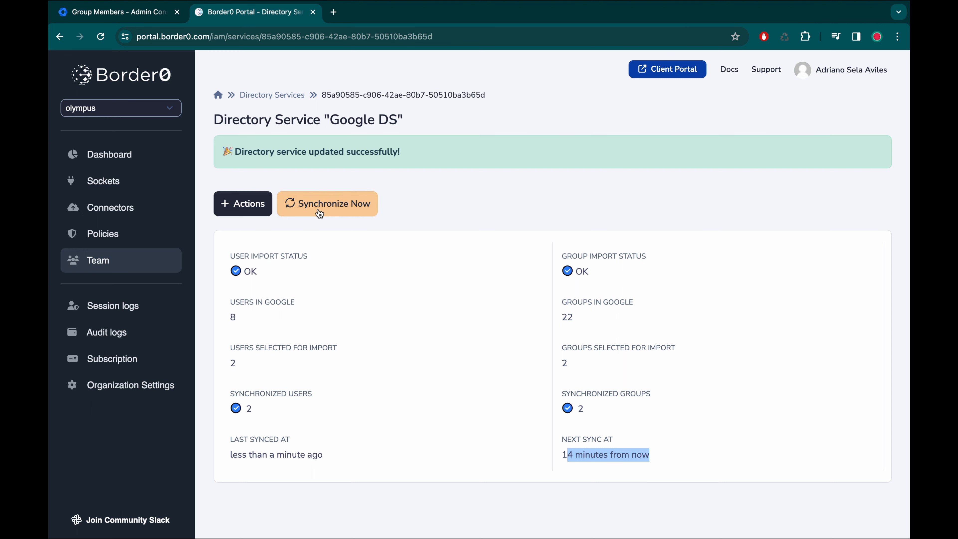
left_click(328, 205)
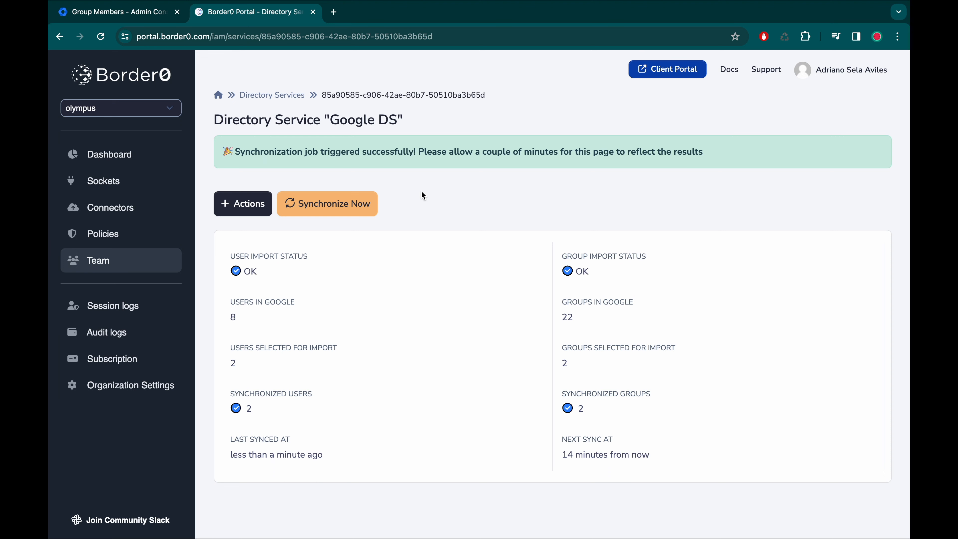
Review the team's users and groups imported from Google DS.
left_click(101, 266)
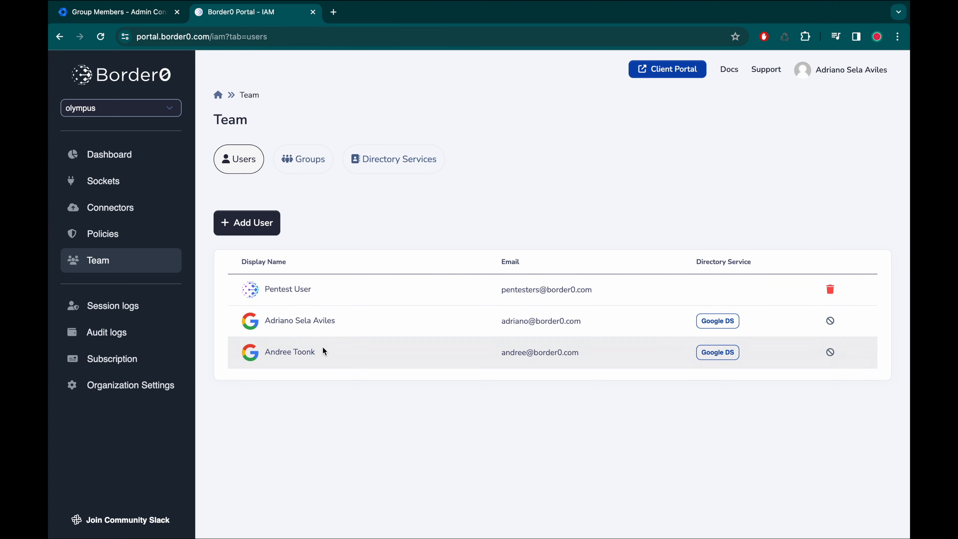
left_click(307, 160)
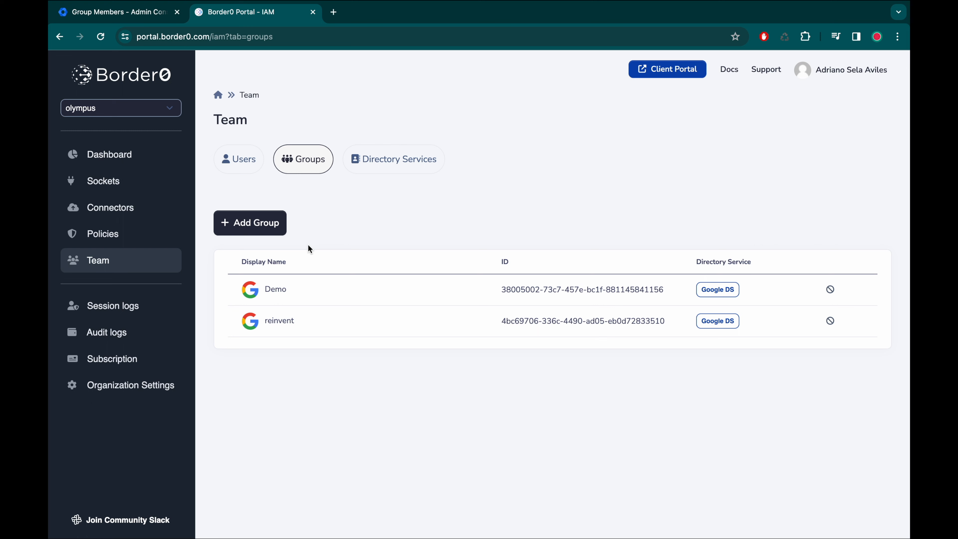
Open the kali-access policy and review its access conditions, including the allowed email addresses and groups.
left_click(132, 233)
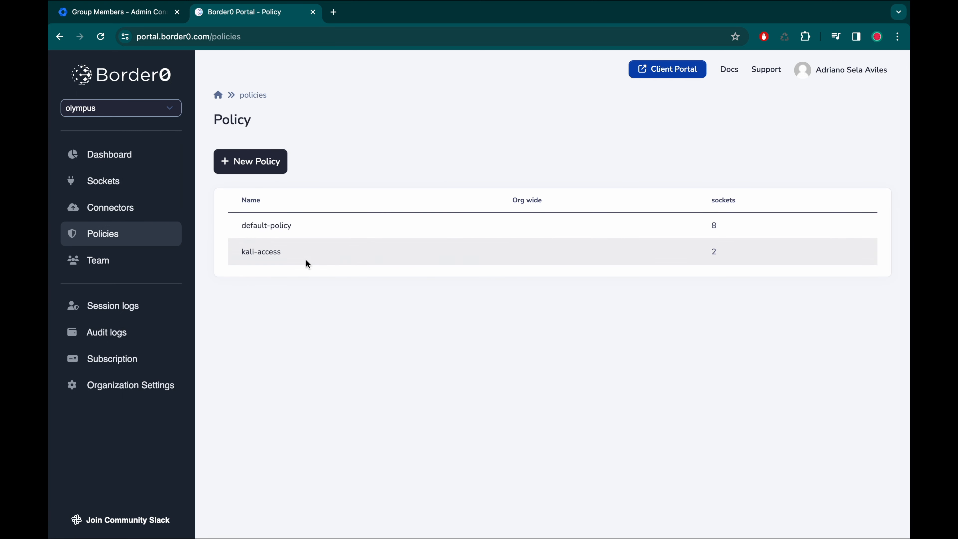
left_click(282, 257)
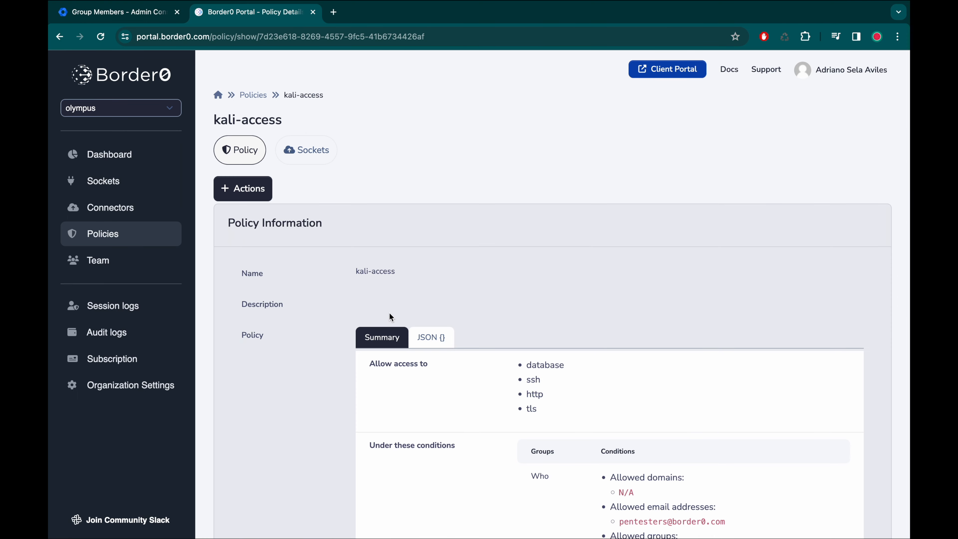
scroll(494, 320, "down", 3)
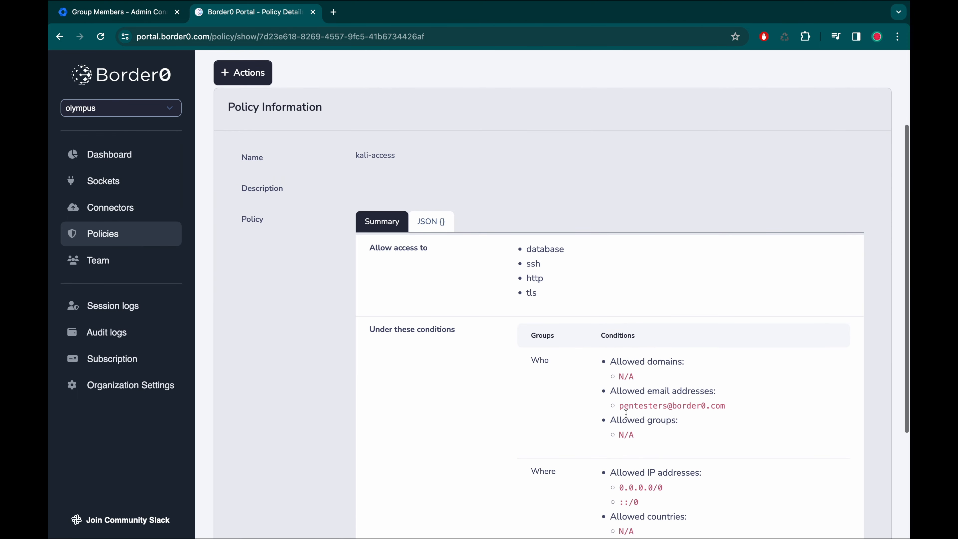
scroll(348, 193, "up", 2)
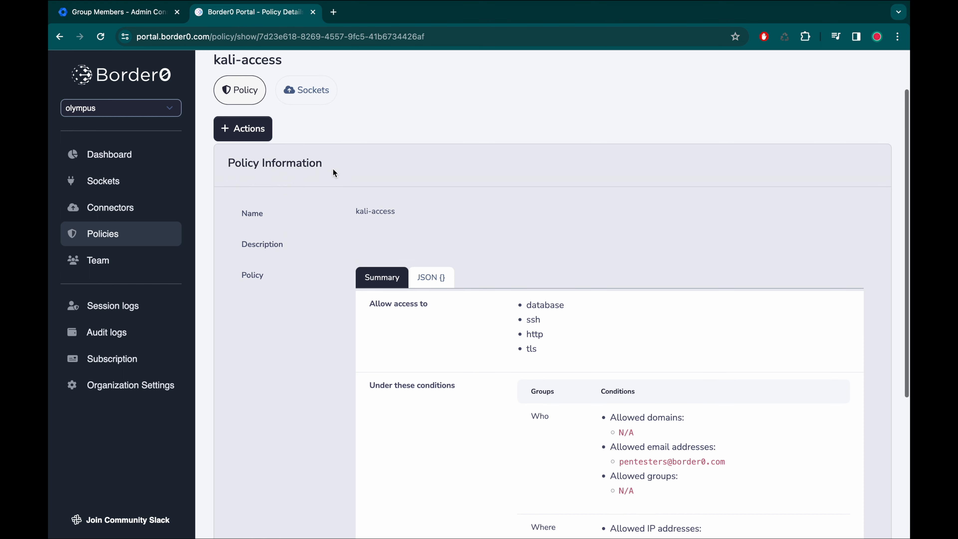
Check the sockets attached to the kali-access policy and open the client portal to see the available services.
left_click(302, 115)
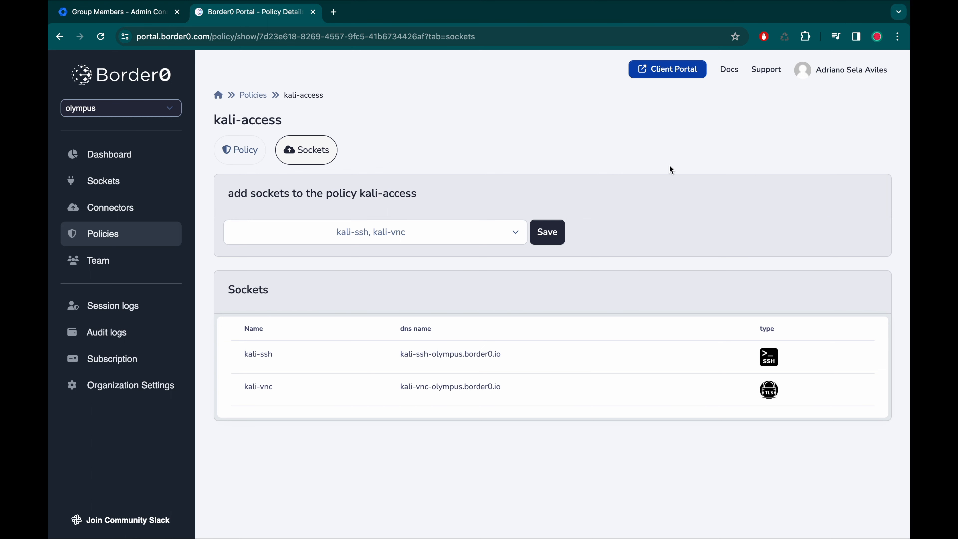
left_click(654, 70)
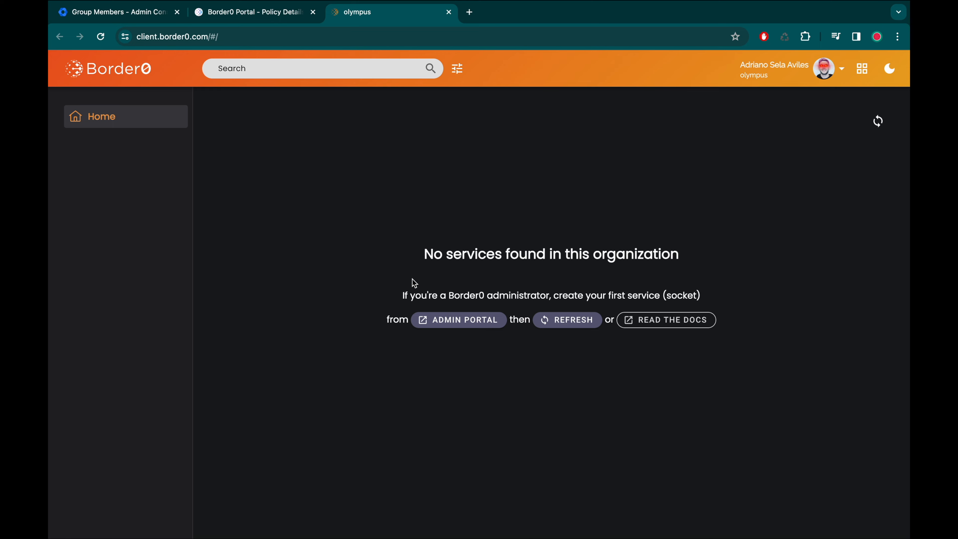
Back in the admin portal, add the Demo group to the kali-access policy's allowed groups and save the policy.
left_click(250, 12)
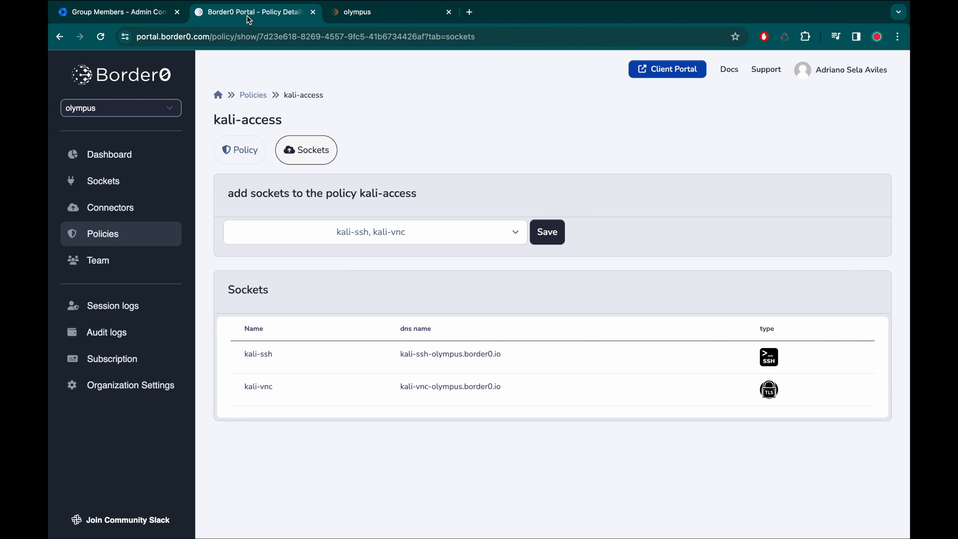
left_click(241, 156)
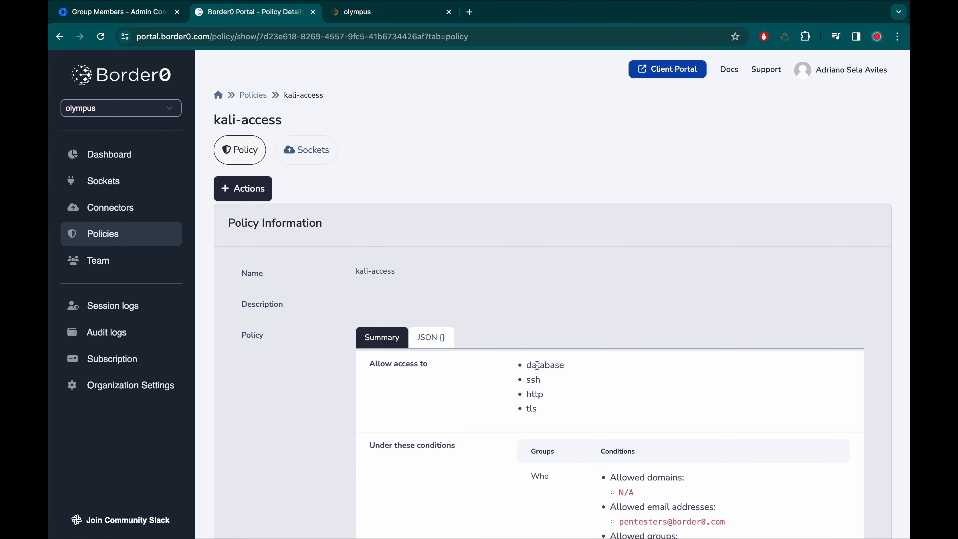
scroll(646, 431, "down", 3)
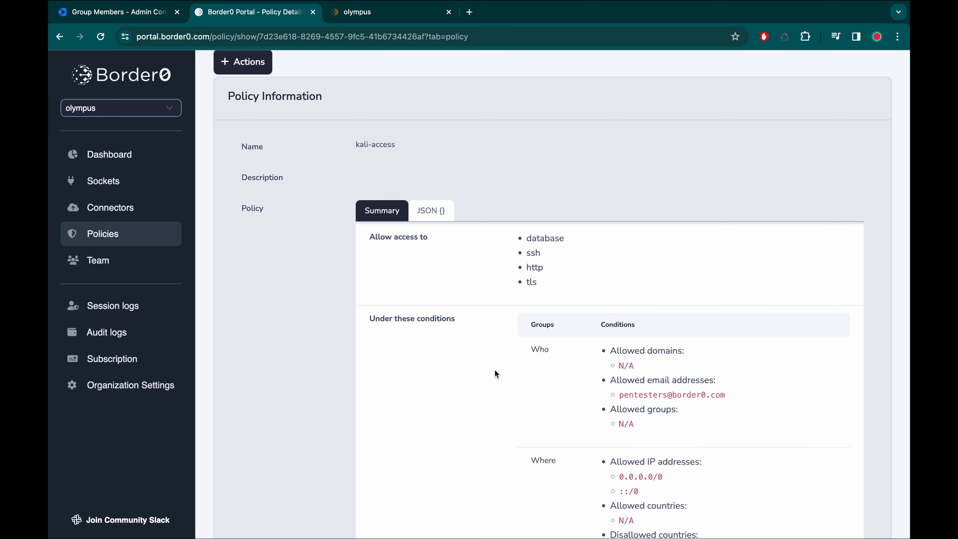
scroll(581, 382, "up", 3)
left_click(242, 146)
left_click(249, 180)
scroll(413, 338, "down", 3)
left_click(311, 463)
left_click(275, 489)
left_click(408, 415)
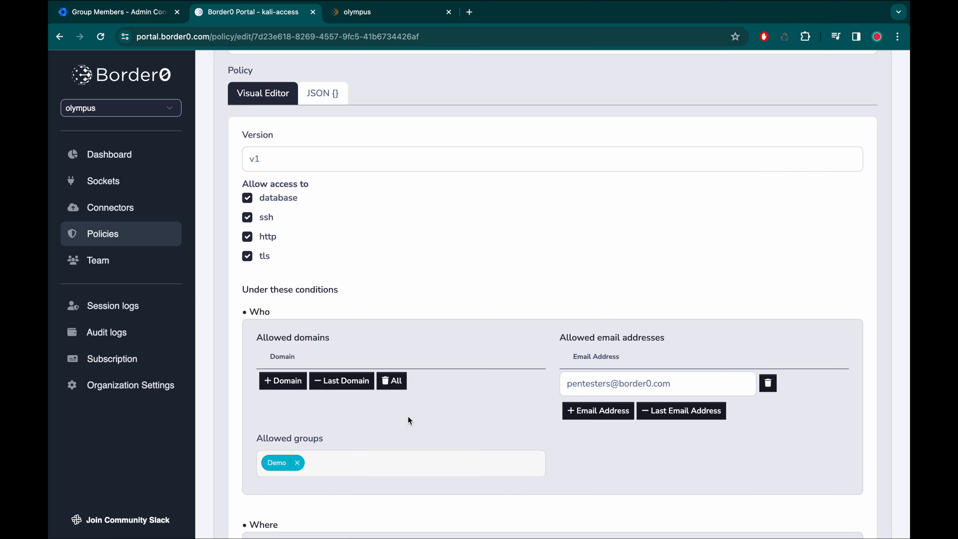
scroll(408, 415, "down", 3)
scroll(512, 417, "down", 9)
left_click(766, 505)
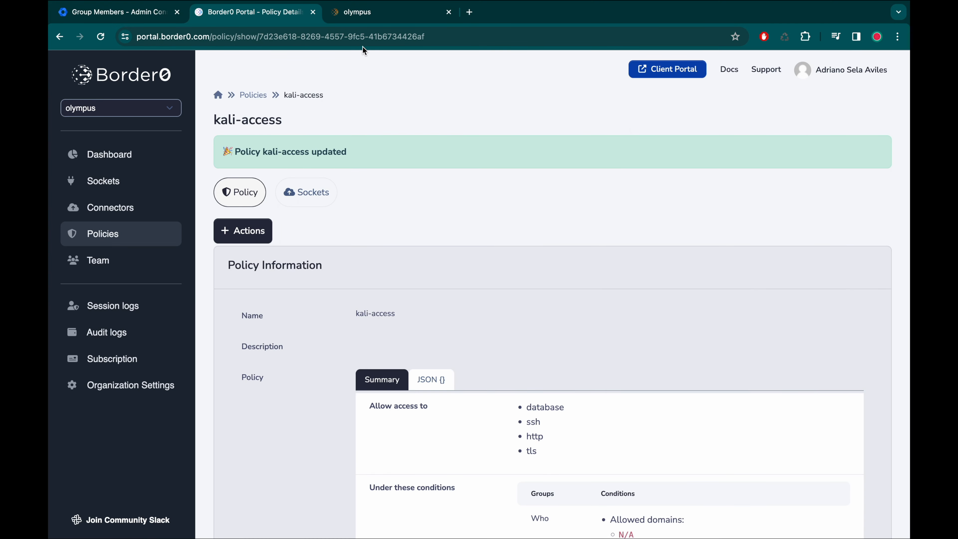
Connect to kali-ssh from the client portal and run "echo hello world", "whoami" and "ping 8.8.8.8" in its terminal.
left_click(358, 12)
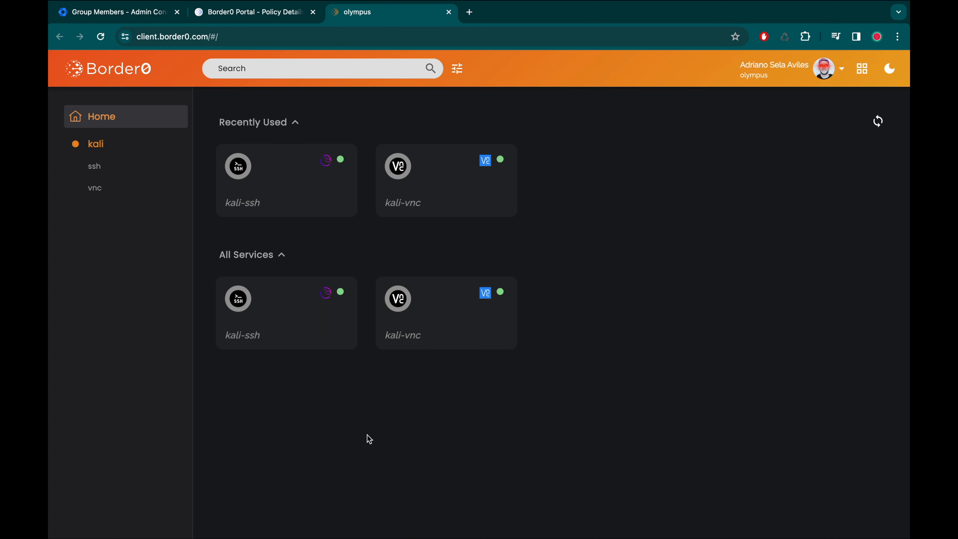
left_click(288, 206)
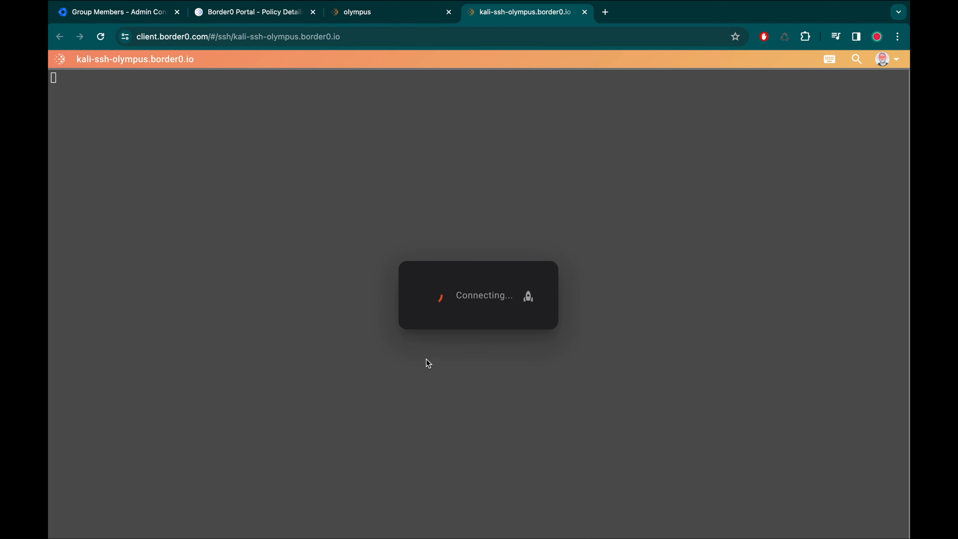
type("echo hello world")
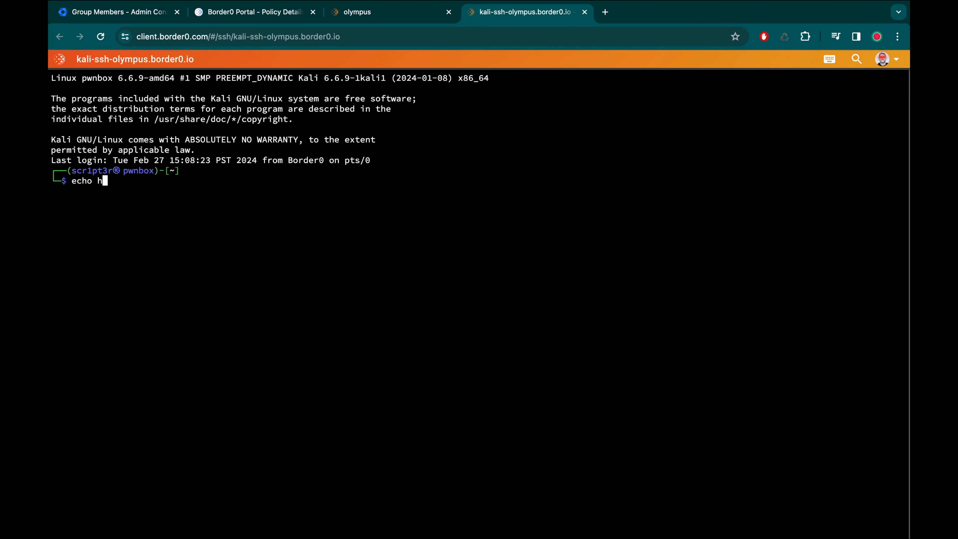
key("Return")
type("whoami")
key("Return")
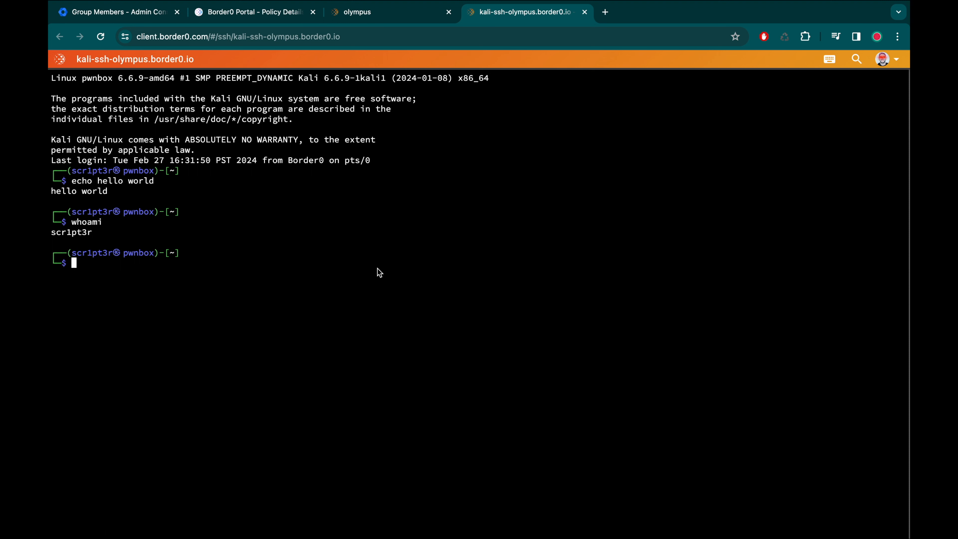
type("ping 8.8.8.8")
key("Return")
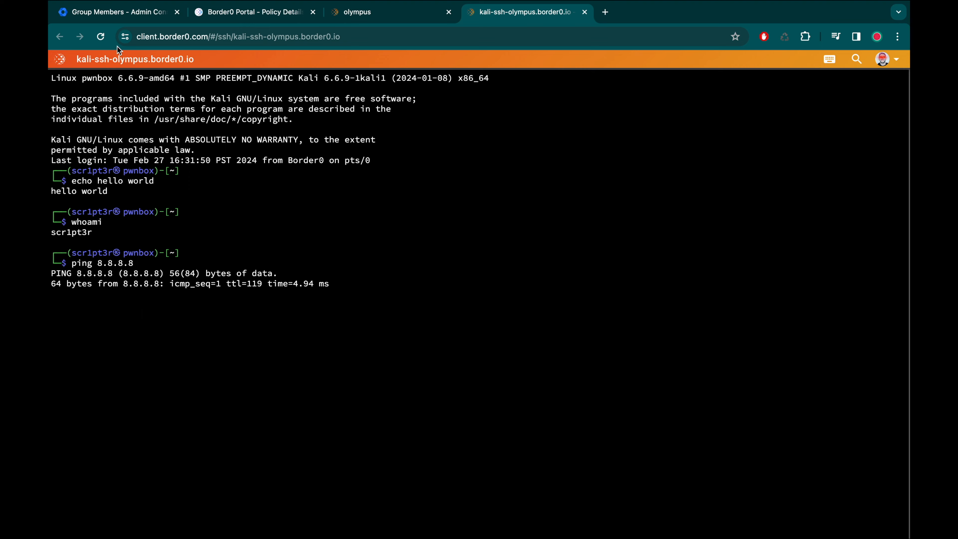
Switch to the Google Admin console and remove the user with the Member role from the Demo group.
left_click(105, 12)
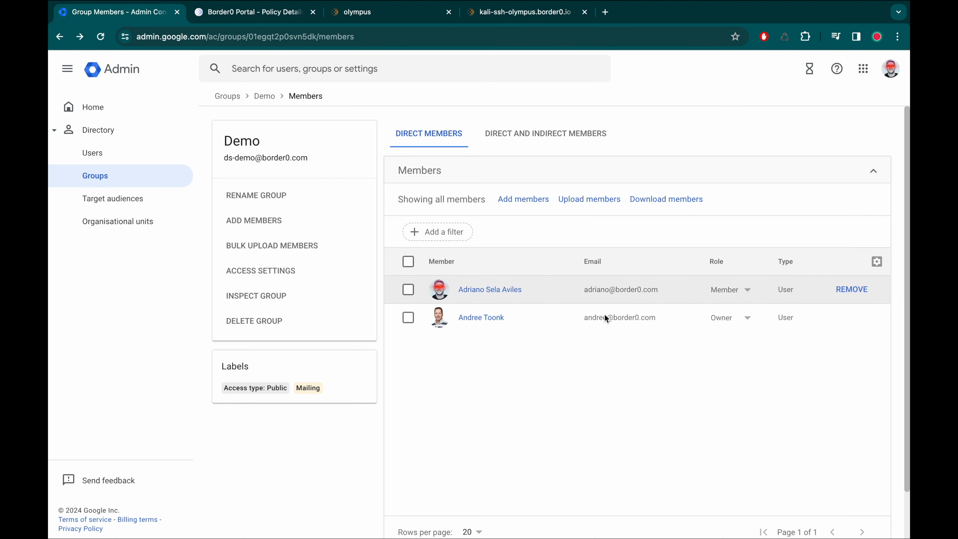
left_click(409, 290)
left_click(550, 199)
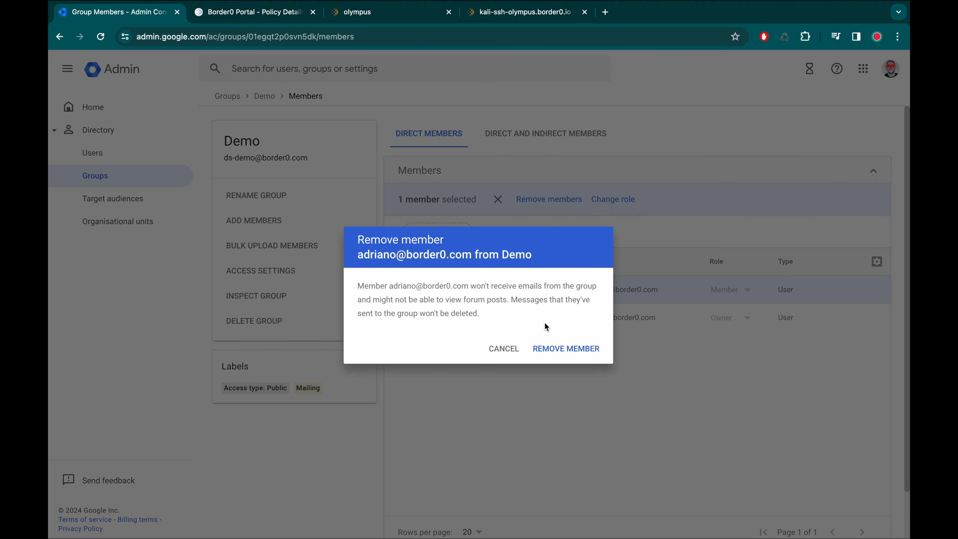
left_click(546, 347)
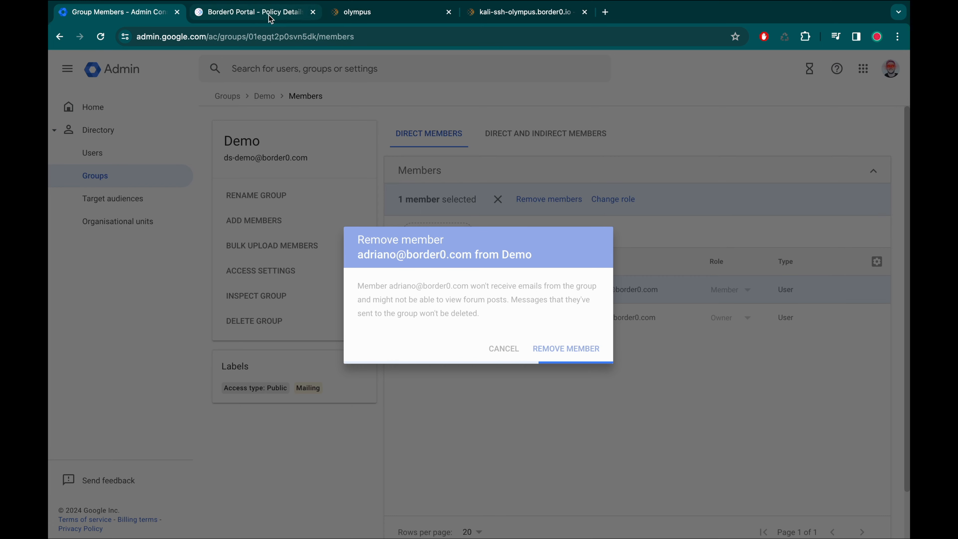
Switch to the Border0 admin portal, open the Google DS directory service under the team settings and trigger an immediate synchronization.
left_click(268, 14)
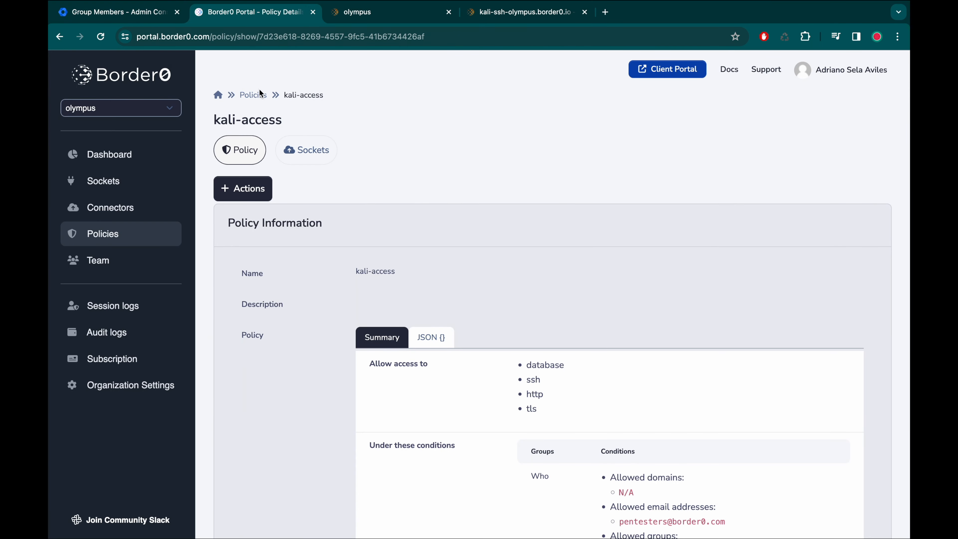
left_click(136, 260)
left_click(393, 171)
left_click(307, 289)
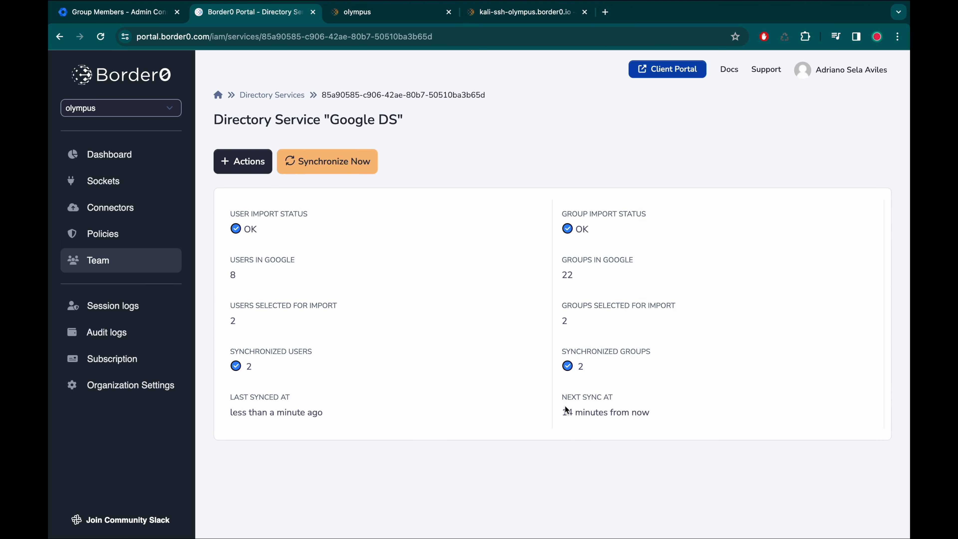
left_click_drag(563, 412, 628, 410)
left_click(609, 417)
left_click_drag(569, 413, 623, 413)
left_click(623, 413)
left_click(326, 169)
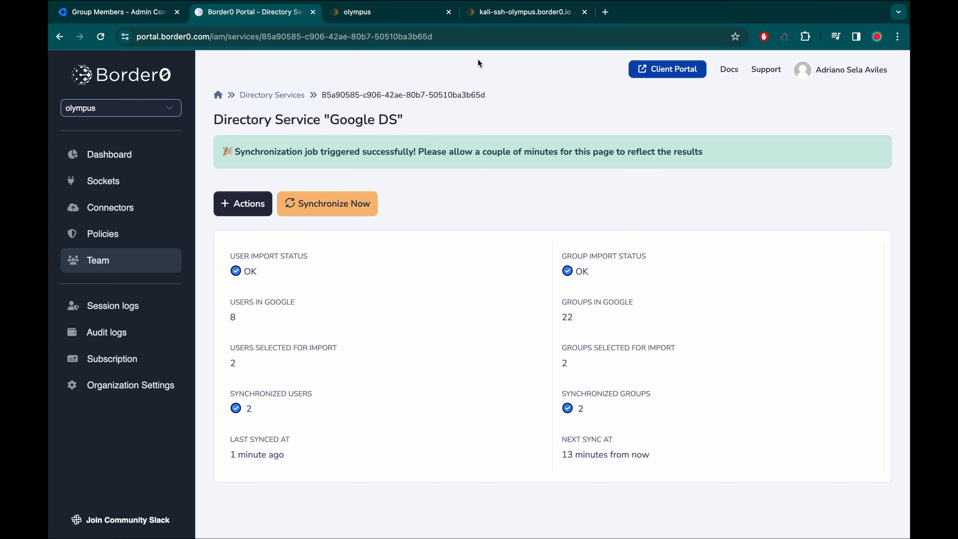
Check the kali-ssh terminal session and the reloaded client portal's services, and close the terminal session's tab.
left_click(519, 13)
left_click_drag(178, 507, 51, 491)
left_click(370, 267)
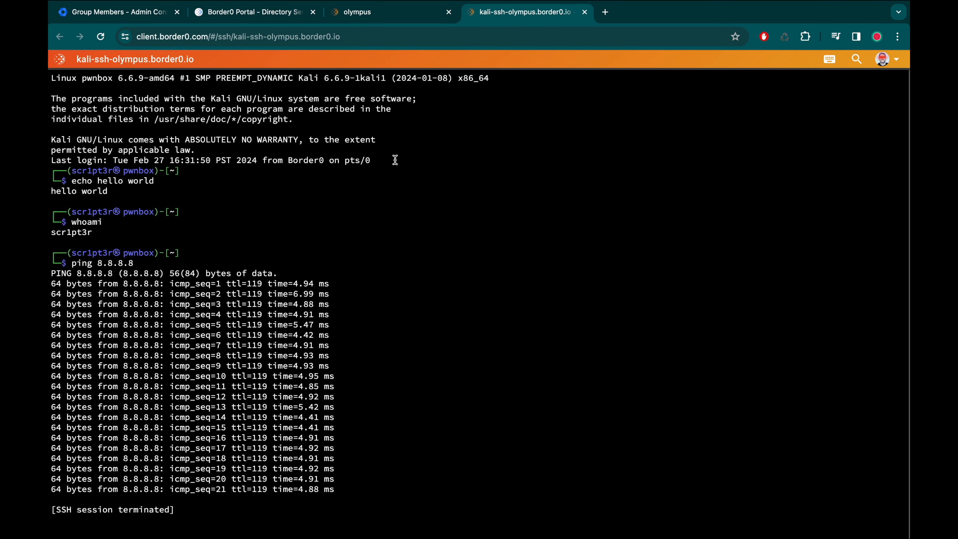
left_click(384, 19)
key("super+r")
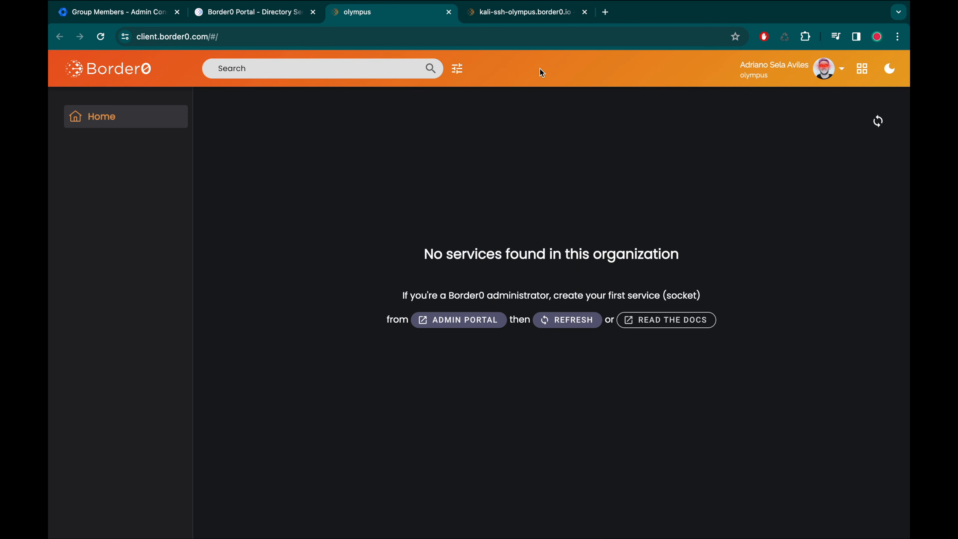
left_click(497, 14)
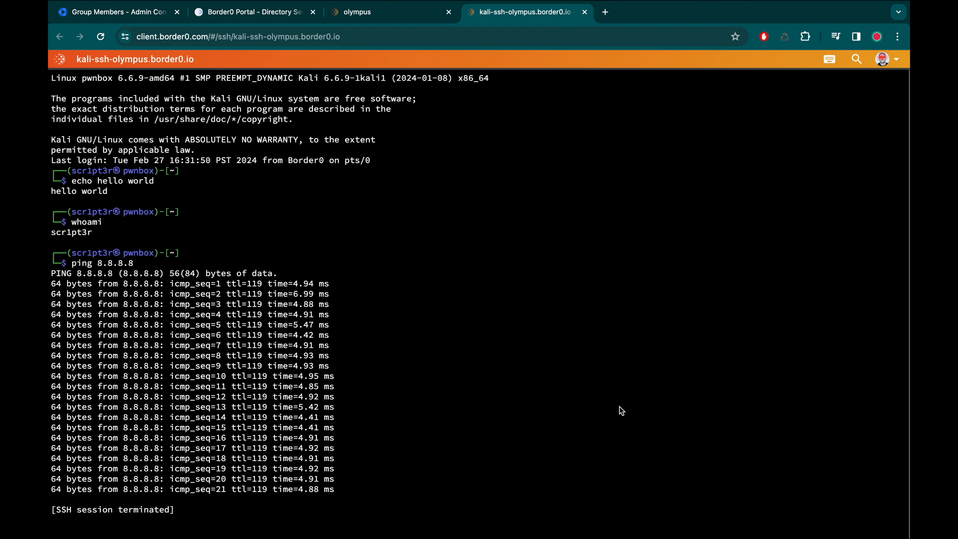
key("ctrl+shift+Tab")
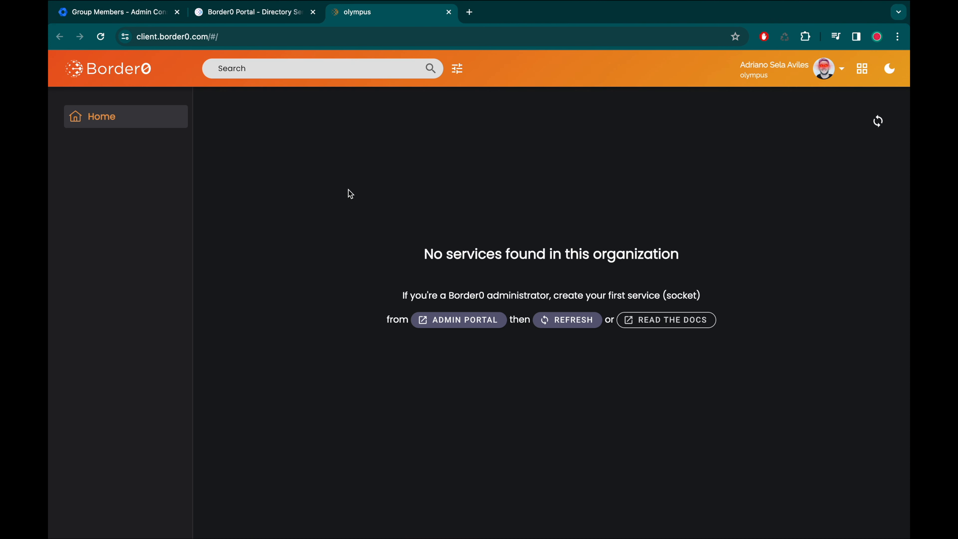
In the Google Admin console, reload the Demo group's member list and add the removed user back to the group.
left_click(133, 22)
left_click_drag(225, 141, 254, 142)
left_click(533, 225)
key("super+r")
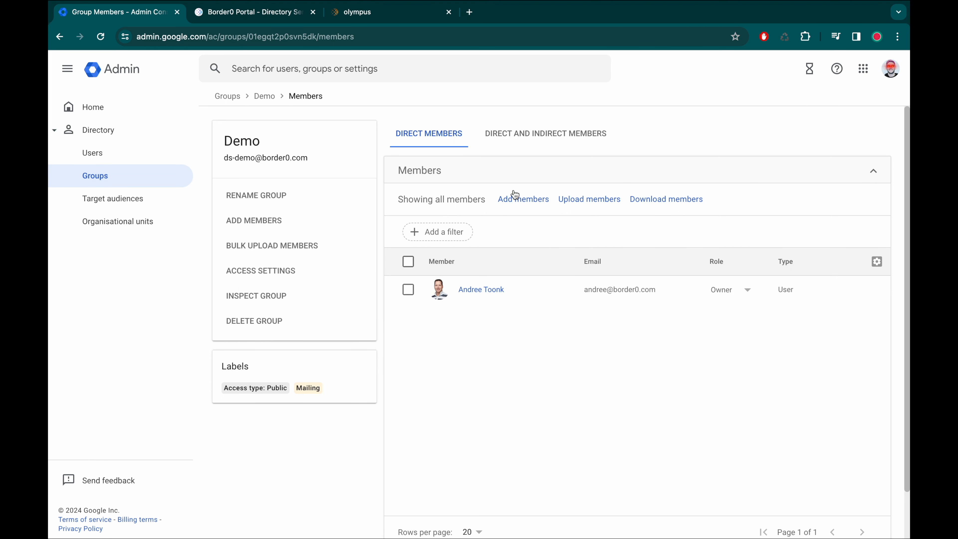
left_click(515, 194)
type("adr")
left_click(415, 272)
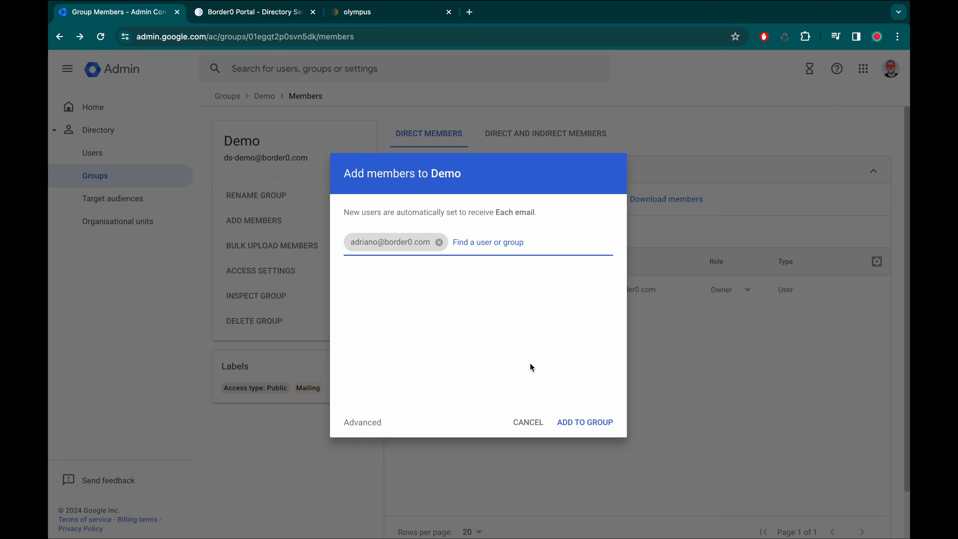
left_click(570, 422)
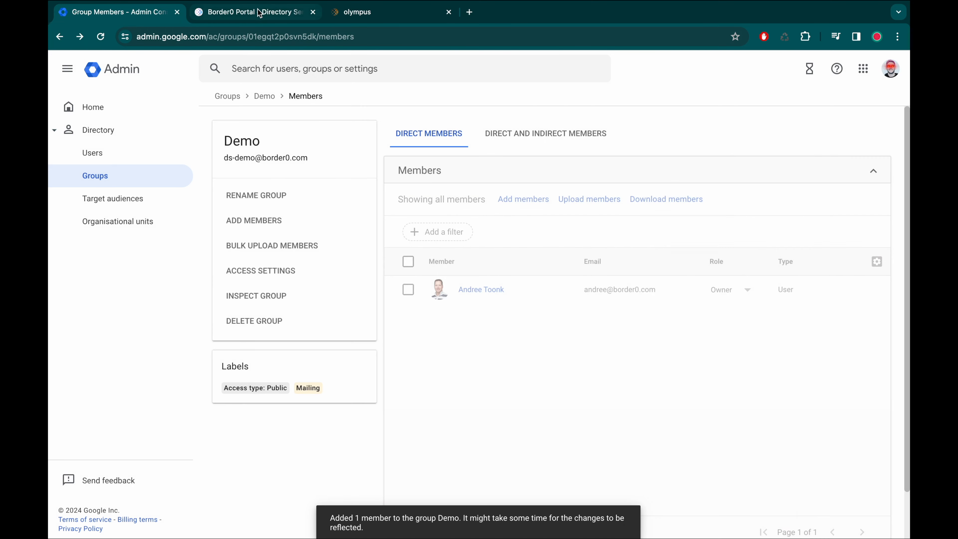
Trigger a new Google DS synchronization in the Border0 admin portal and check the available services in the client portal.
left_click(249, 12)
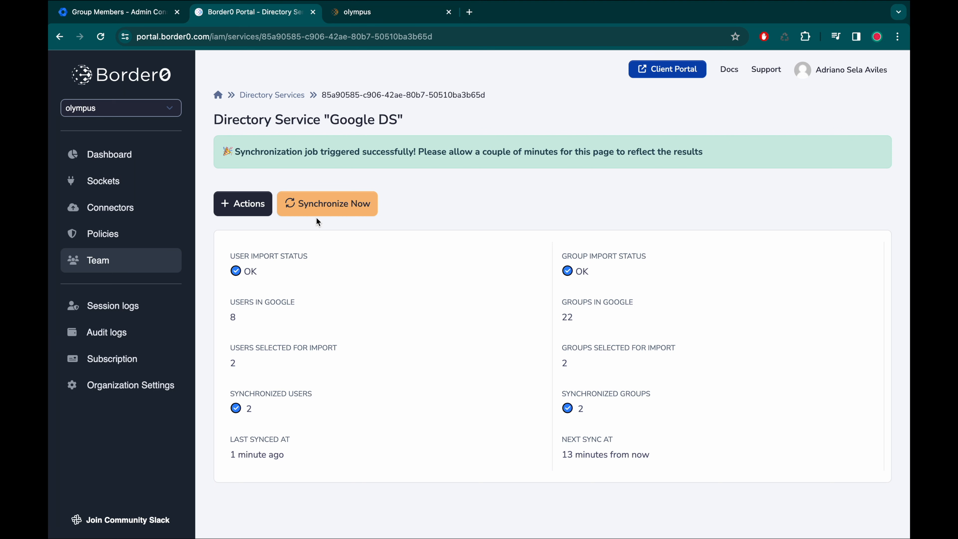
left_click(319, 209)
left_click(377, 12)
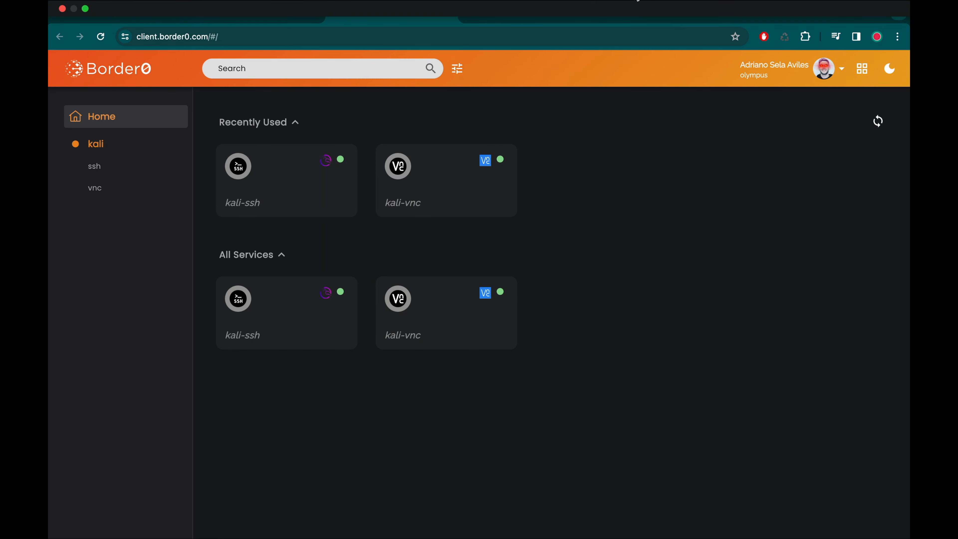
left_click(229, 12)
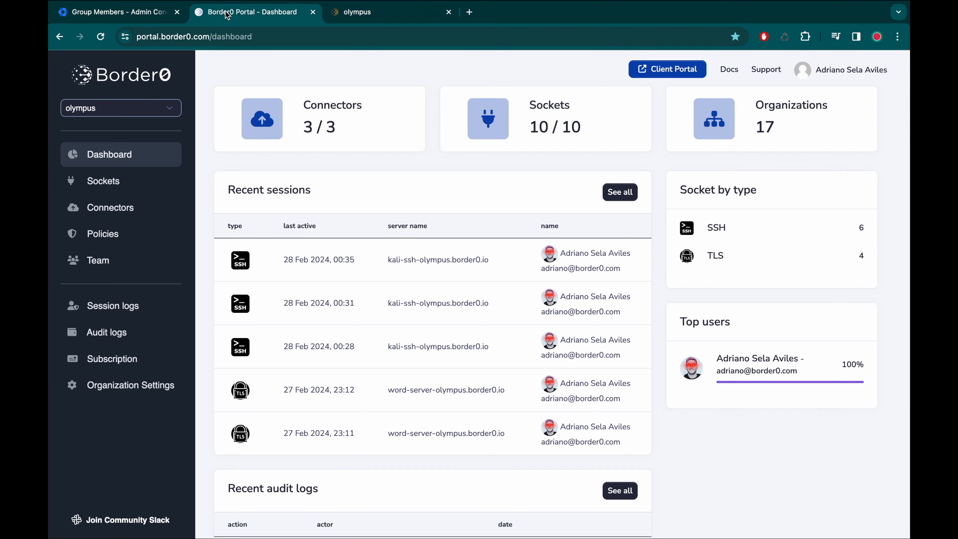